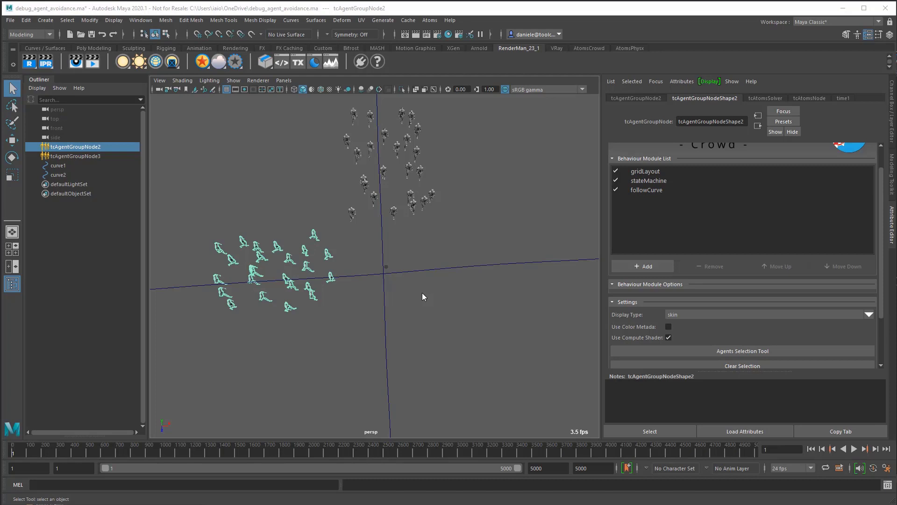
Play the crowd simulation to examine how the two agent groups cross, and return to the first frame
{"action": "left_click", "coordinate": [854, 450]}
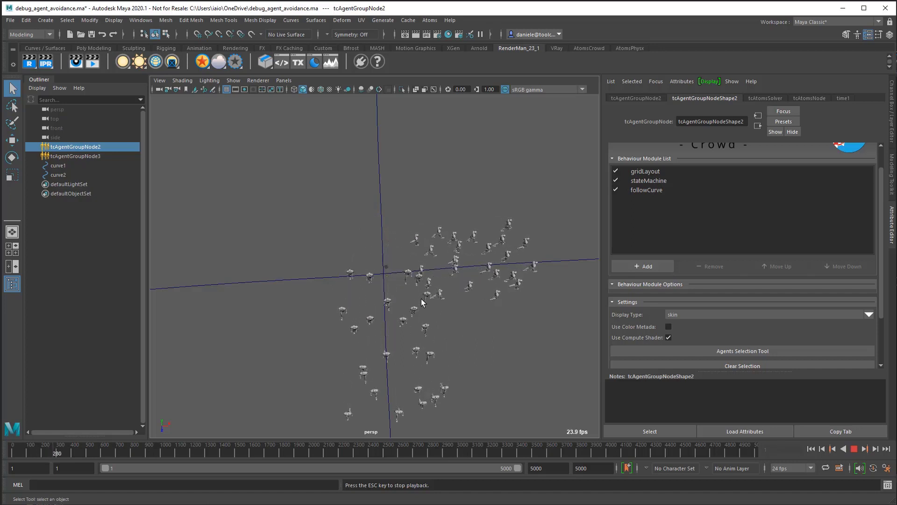
{"action": "left_click", "coordinate": [853, 448]}
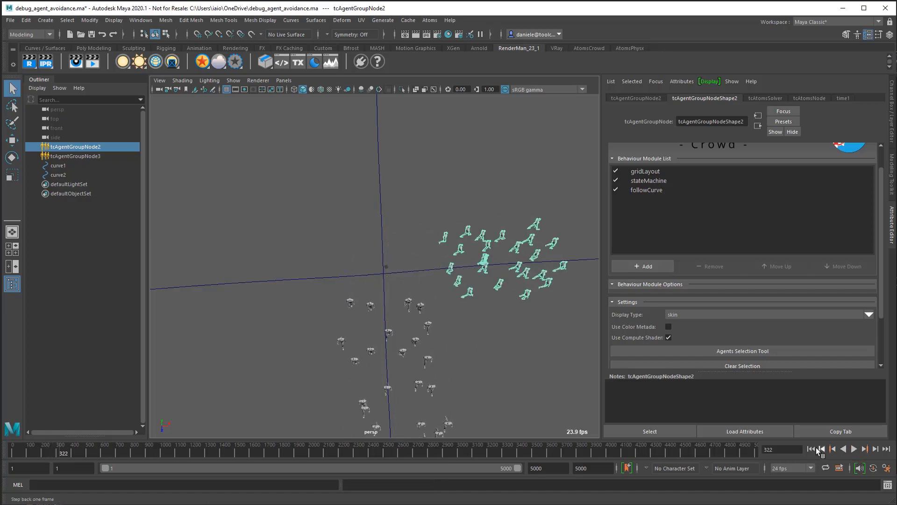
{"action": "left_click", "coordinate": [811, 449]}
Add an agentAvoidance behaviour module to tcAgentGroupNode2 and set its method to RVO
{"action": "left_click", "coordinate": [76, 157]}
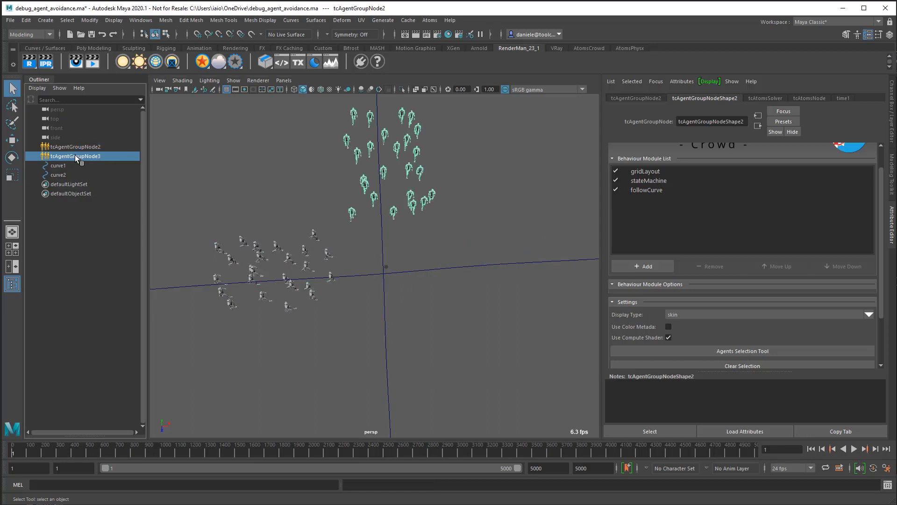
{"action": "left_click", "coordinate": [97, 146]}
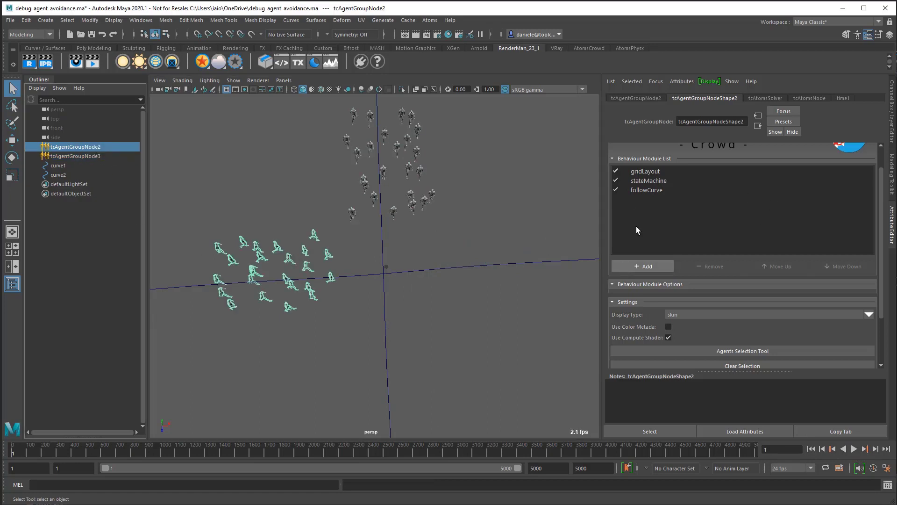
{"action": "left_click", "coordinate": [648, 267]}
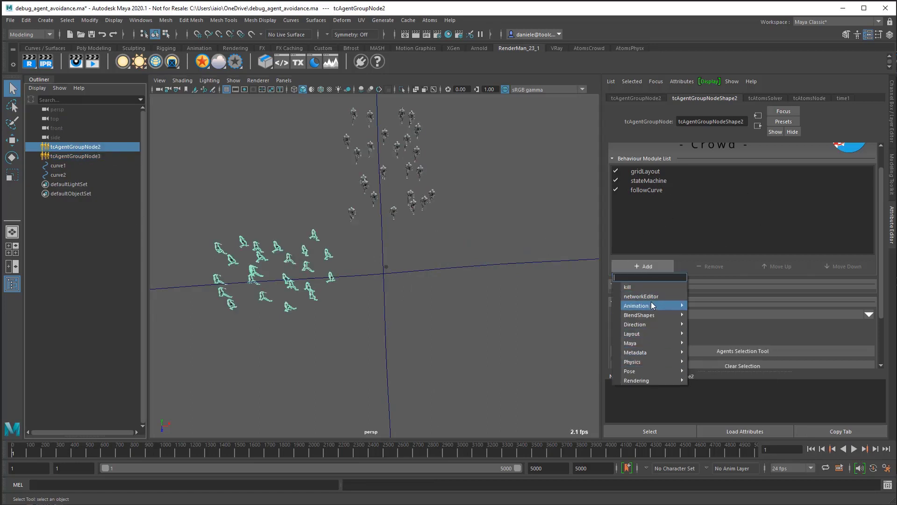
{"action": "mouse_move", "coordinate": [651, 315]}
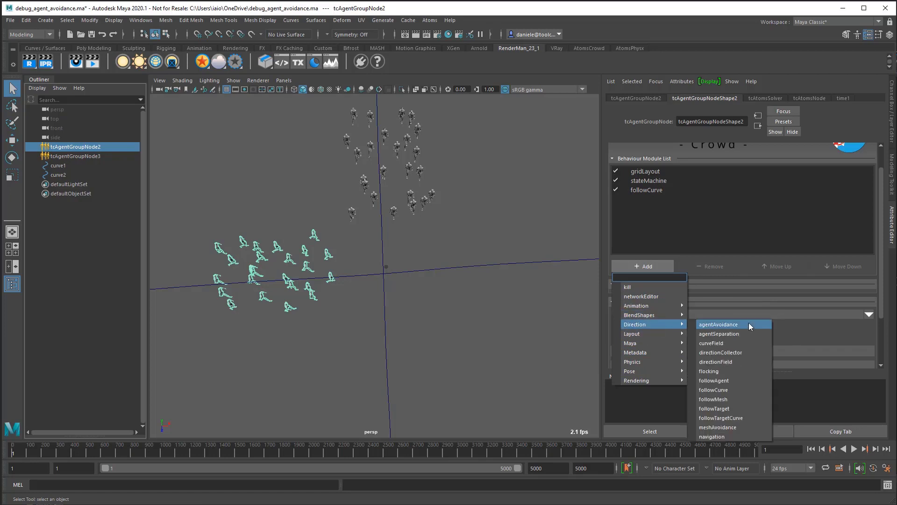
{"action": "left_click", "coordinate": [741, 324]}
{"action": "left_click", "coordinate": [657, 199]}
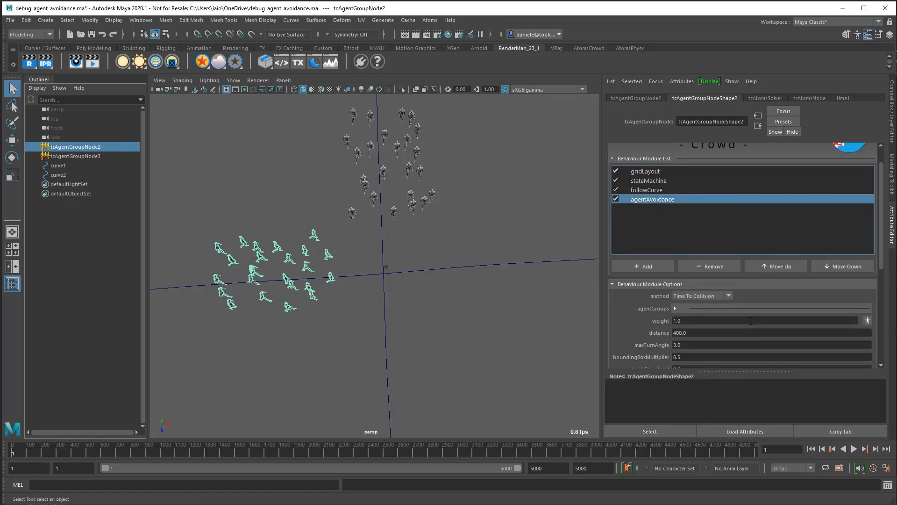
{"action": "left_click", "coordinate": [727, 296]}
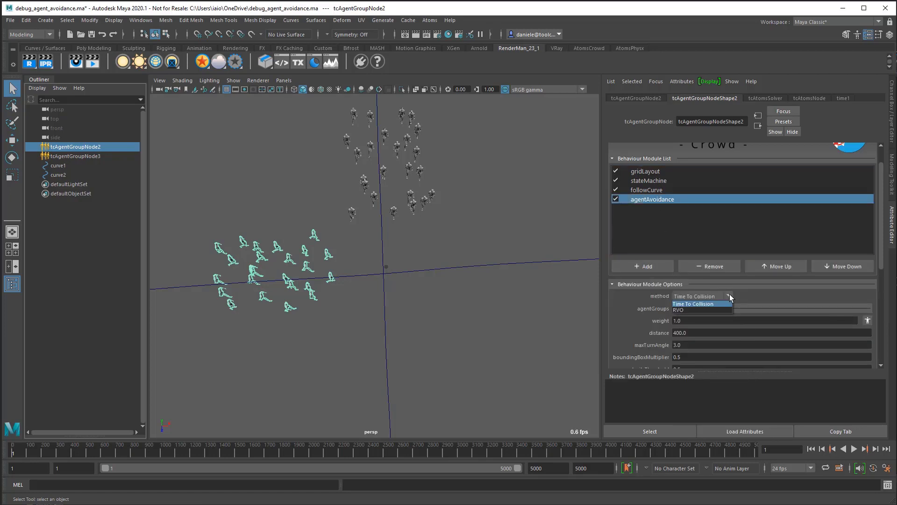
{"action": "left_click", "coordinate": [683, 310]}
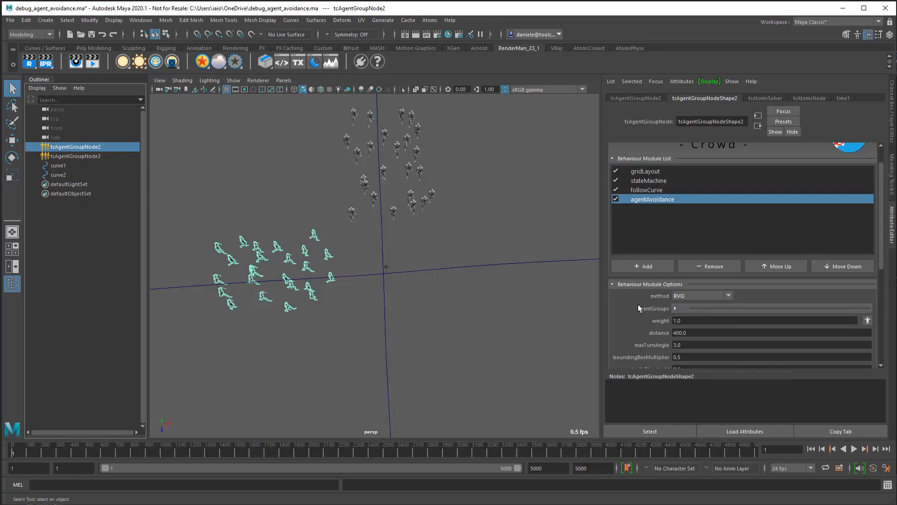
Add tcAgentGroupNodeShape3 to the avoidance module's agent groups and enable its debug display
{"action": "scroll", "coordinate": [635, 315], "scroll_direction": "down", "scroll_amount": 1}
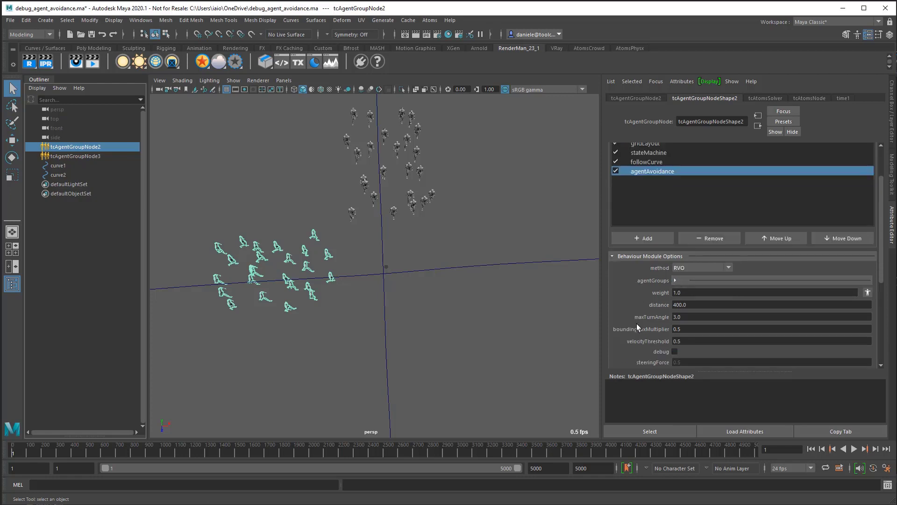
{"action": "left_click", "coordinate": [674, 280]}
{"action": "left_click", "coordinate": [802, 294]}
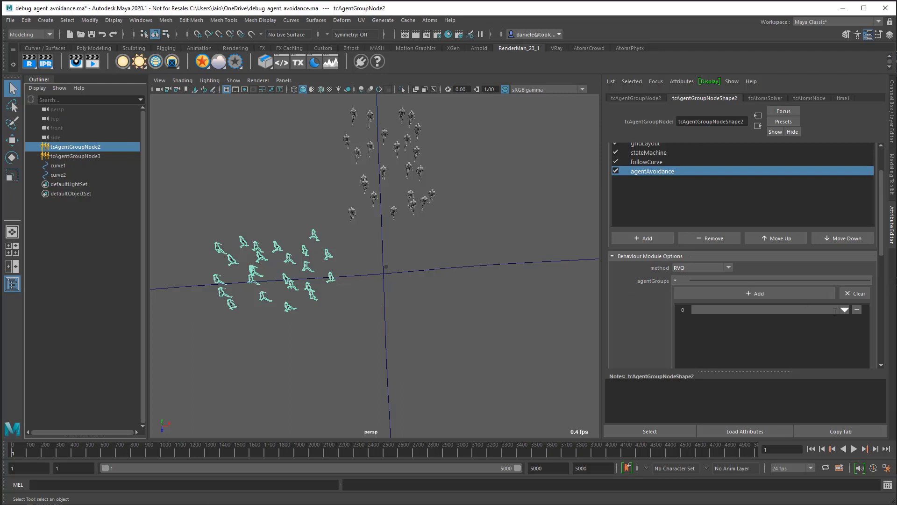
{"action": "left_click", "coordinate": [843, 310]}
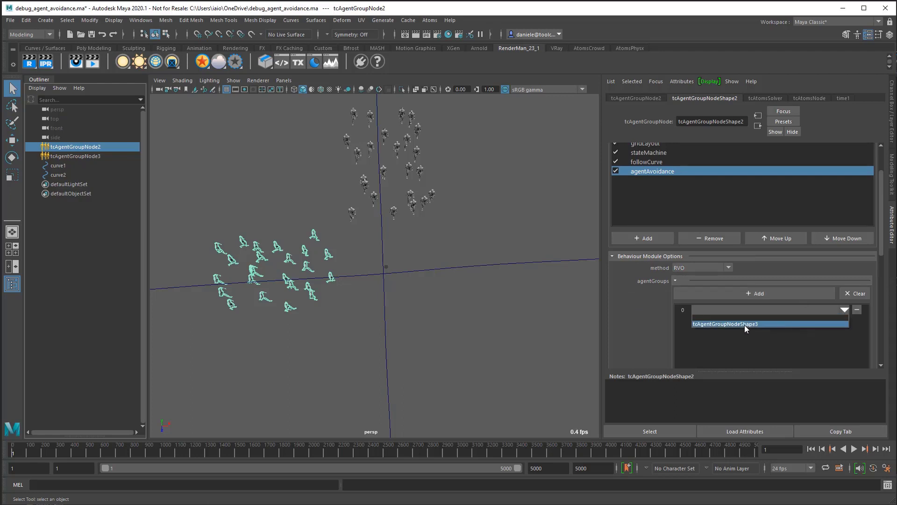
{"action": "left_click", "coordinate": [744, 324]}
{"action": "left_click", "coordinate": [690, 281]}
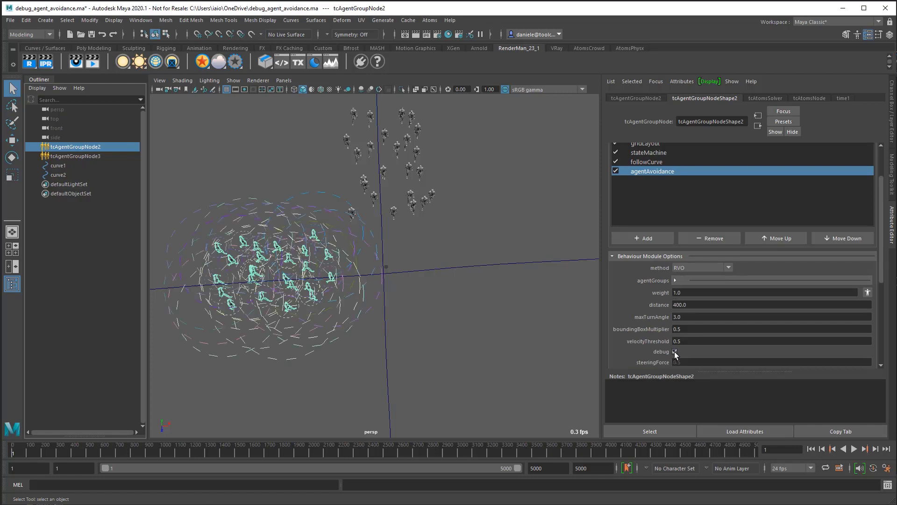
Set the avoidance distance of tcAgentGroupNode2 to 200
{"action": "left_click_drag", "start_coordinate": [699, 306], "coordinate": [668, 303]}
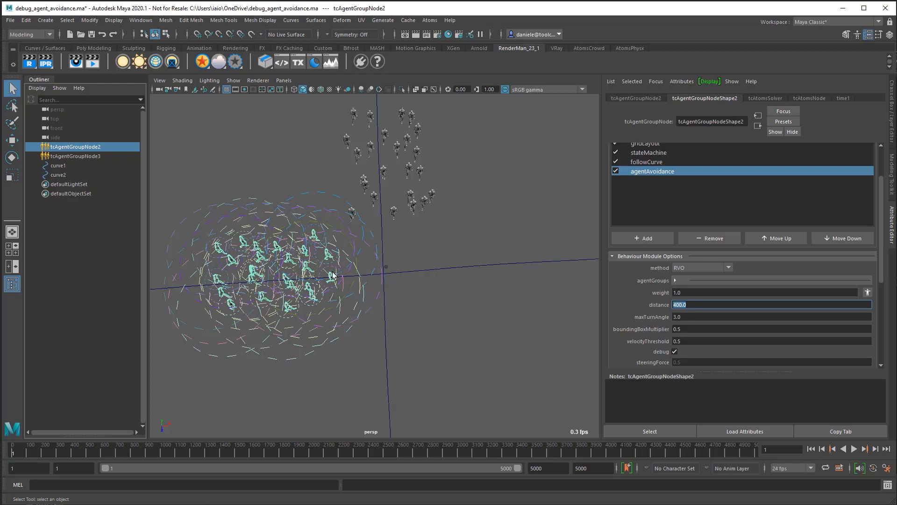
{"action": "left_click", "coordinate": [692, 304]}
{"action": "double_click", "coordinate": [681, 305]}
{"action": "type", "text": "200"}
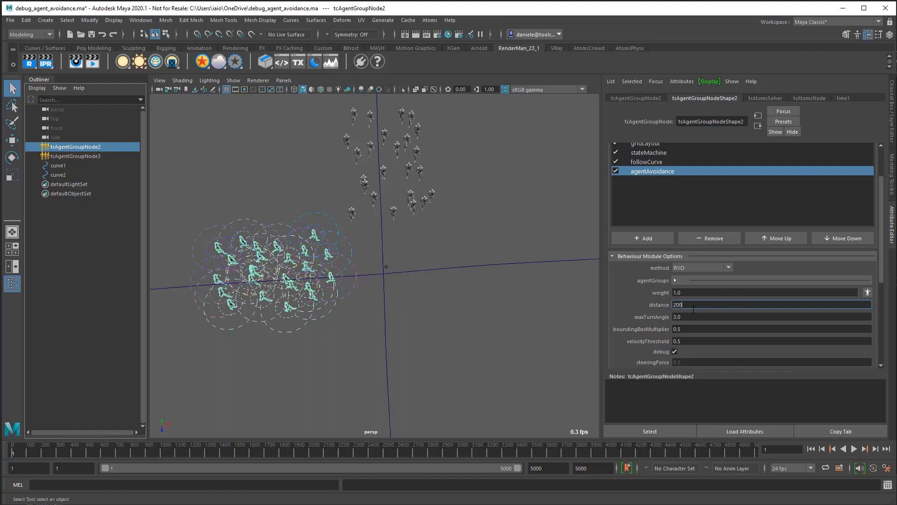
{"action": "key", "text": "Tab"}
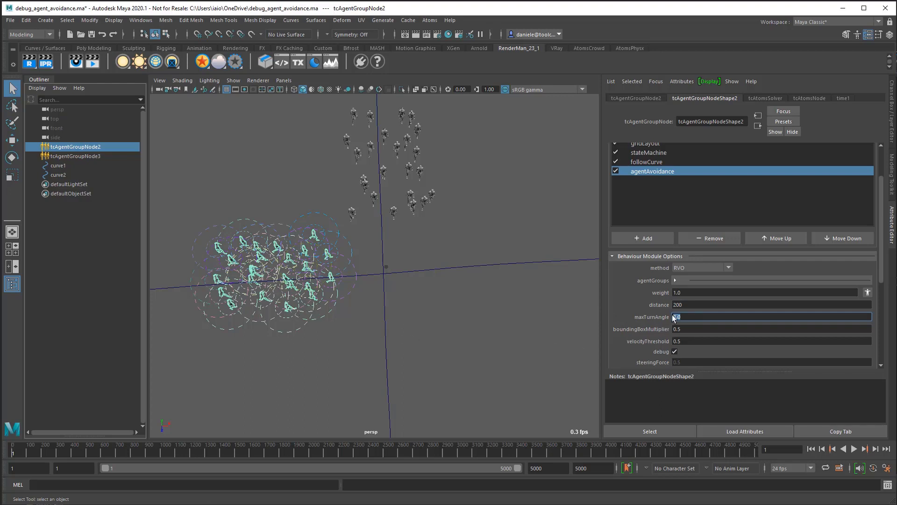
Set the bounding box multiplier of tcAgentGroupNode2's avoidance module to 0.3
{"action": "key", "text": "Tab"}
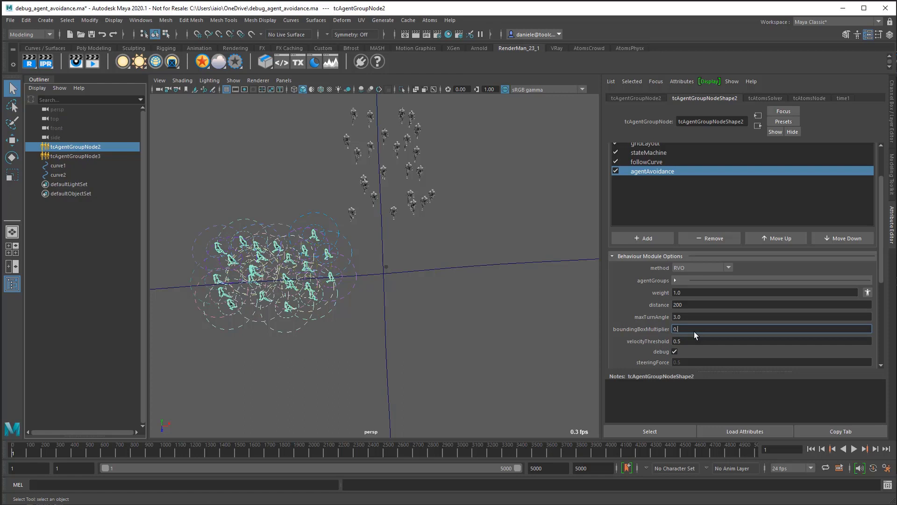
{"action": "type", "text": "0.3"}
{"action": "key", "text": "Return"}
{"action": "key", "text": "Return"}
{"action": "scroll", "coordinate": [623, 320], "scroll_direction": "down", "scroll_amount": 1}
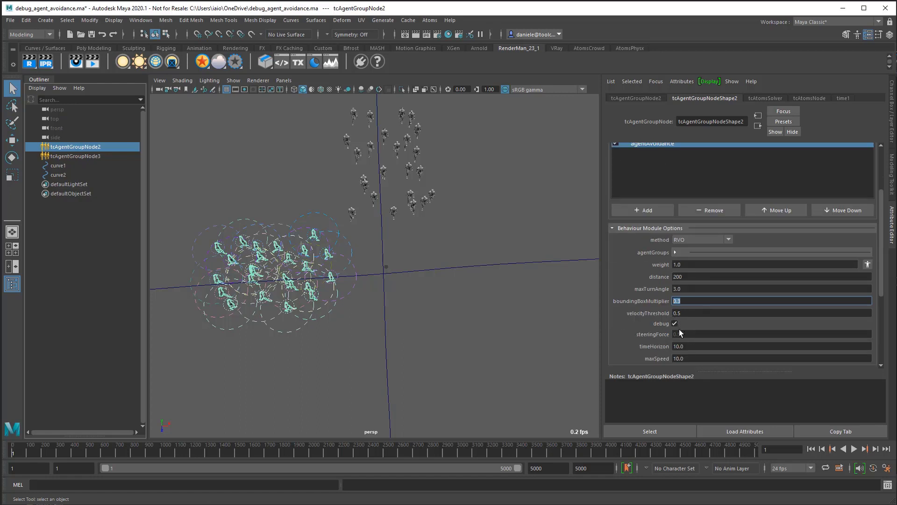
Set the module's time horizon to 30 and max speed to 5.0, with the debug display turned off
{"action": "left_click", "coordinate": [689, 346]}
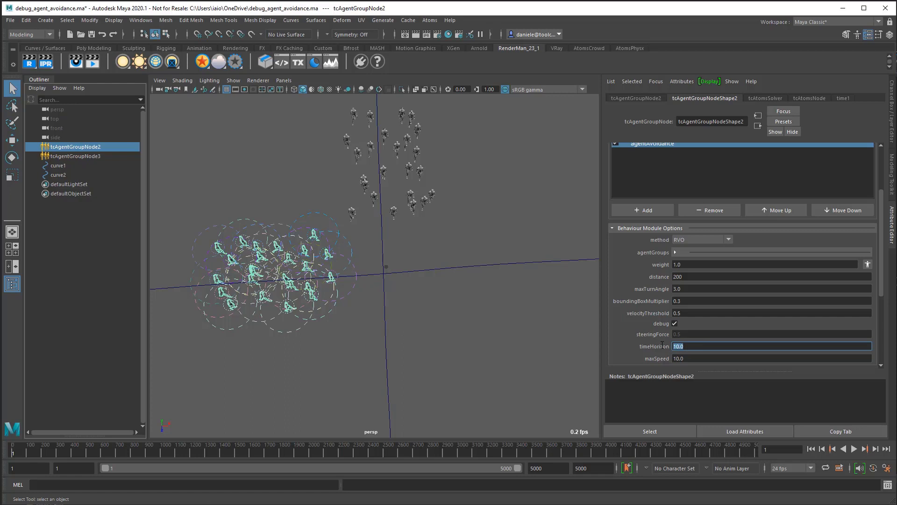
{"action": "type", "text": "3"}
{"action": "scroll", "coordinate": [676, 362], "scroll_direction": "down", "scroll_amount": 2}
{"action": "left_click", "coordinate": [685, 332]}
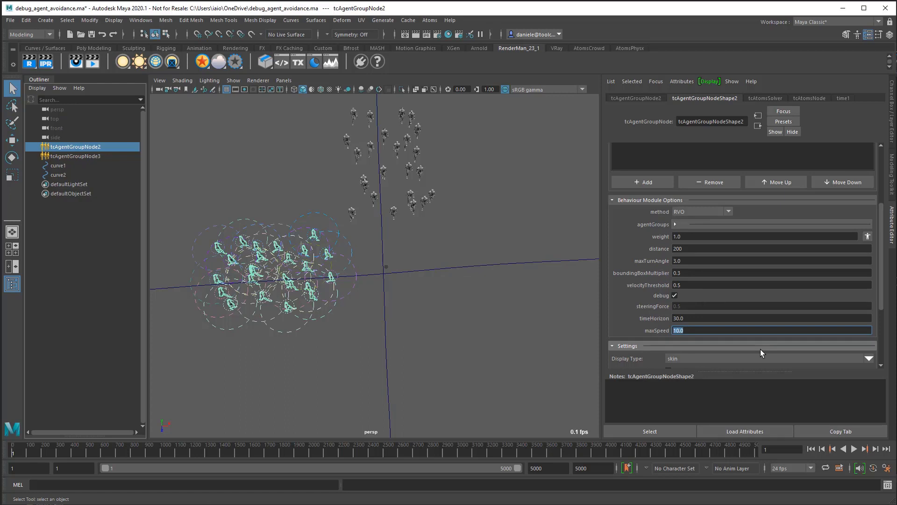
{"action": "type", "text": "5.0"}
{"action": "left_click", "coordinate": [674, 295]}
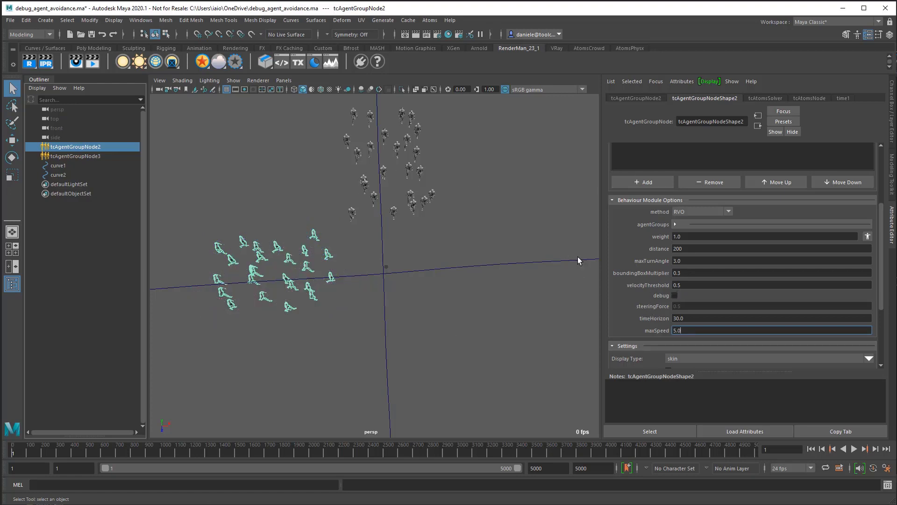
Add an agentAvoidance behaviour module to tcAgentGroupNode3 and set its method to RVO
{"action": "left_click", "coordinate": [88, 157]}
{"action": "scroll", "coordinate": [655, 214], "scroll_direction": "up", "scroll_amount": 3}
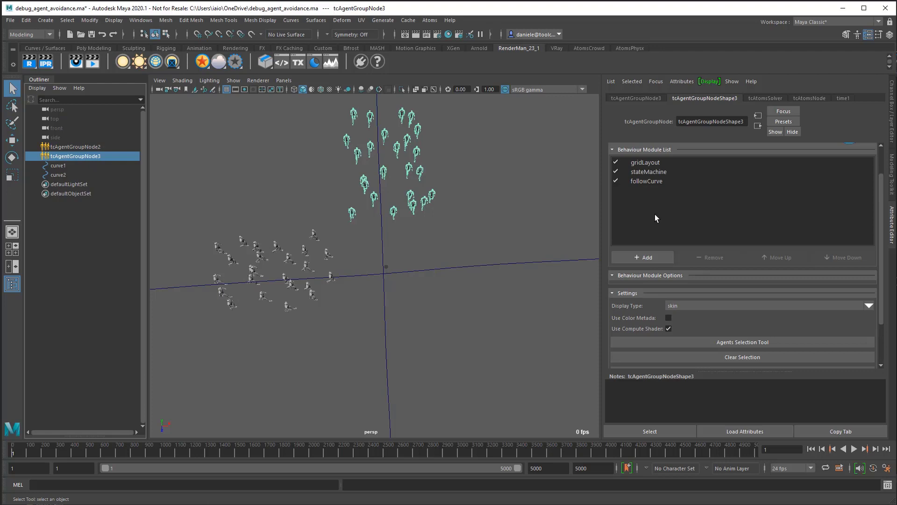
{"action": "left_click", "coordinate": [649, 257]}
{"action": "mouse_move", "coordinate": [668, 315]}
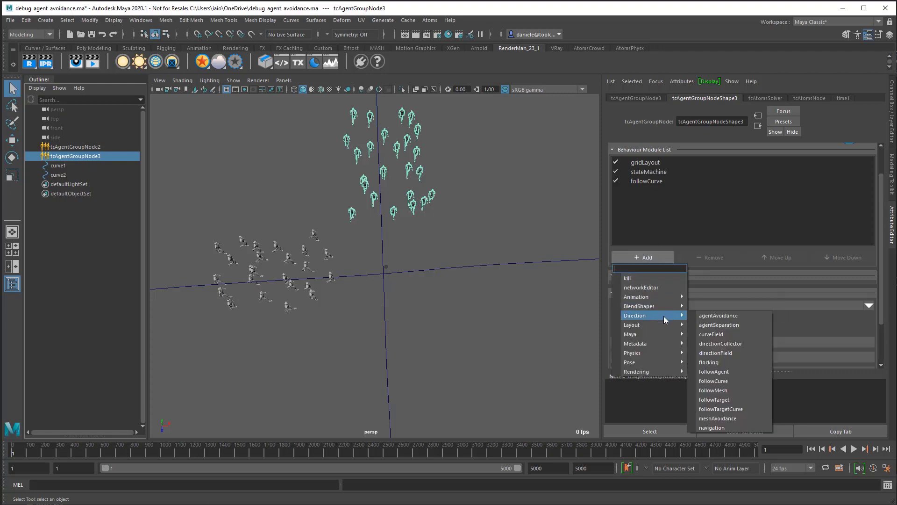
{"action": "left_click", "coordinate": [715, 316]}
{"action": "left_click", "coordinate": [643, 192]}
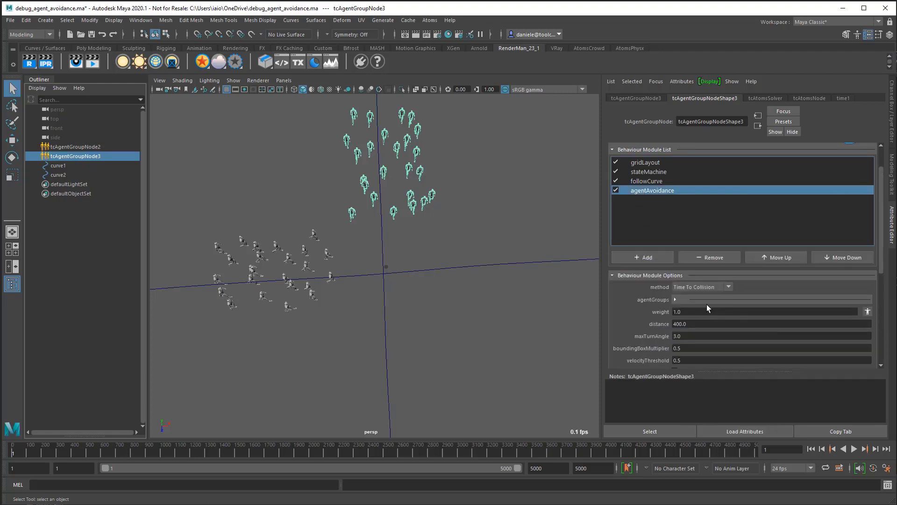
{"action": "left_click", "coordinate": [696, 286]}
{"action": "left_click", "coordinate": [694, 301]}
Add tcAgentGroupNodeShape2 to the agent groups that tcAgentGroupNode3 avoids
{"action": "left_click", "coordinate": [691, 298]}
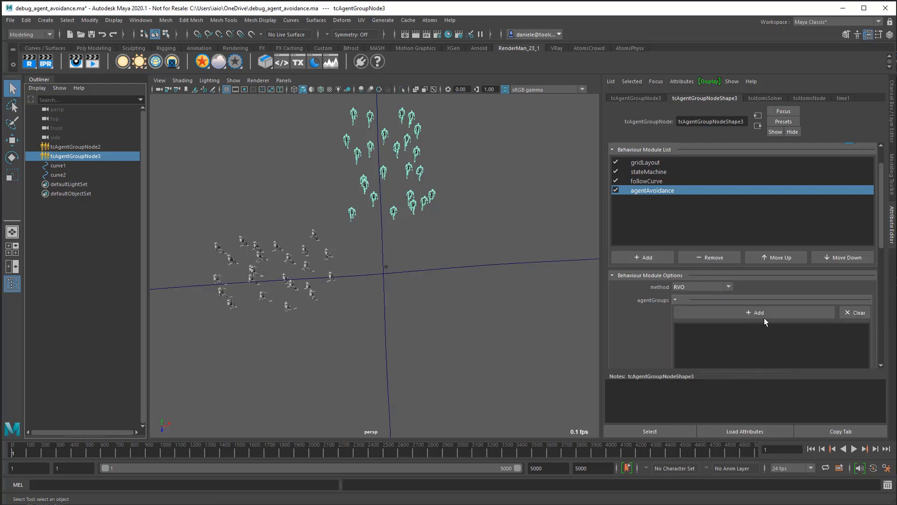
{"action": "left_click", "coordinate": [750, 312]}
{"action": "left_click", "coordinate": [840, 330]}
{"action": "left_click", "coordinate": [739, 346]}
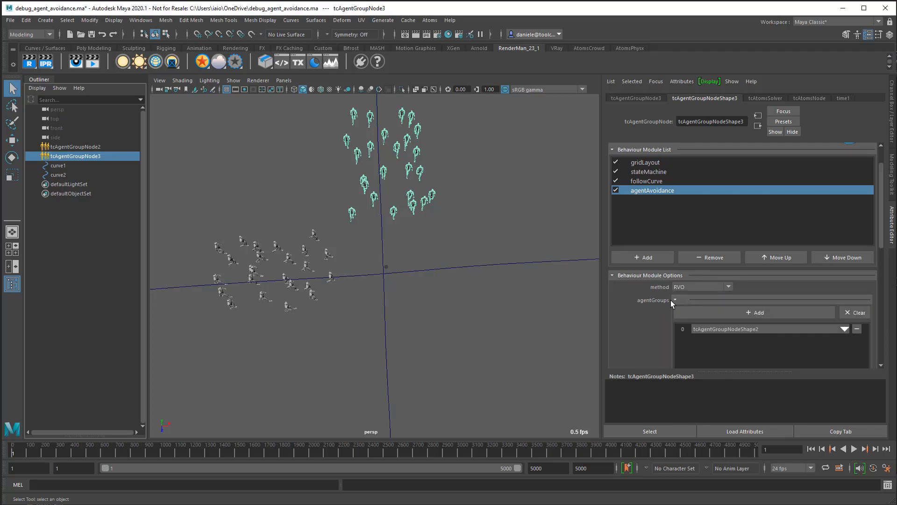
{"action": "left_click", "coordinate": [673, 299]}
Set tcAgentGroupNode3's avoidance distance to 200 and its bounding box multiplier to 0.3
{"action": "left_click", "coordinate": [700, 324]}
{"action": "type", "text": "20"}
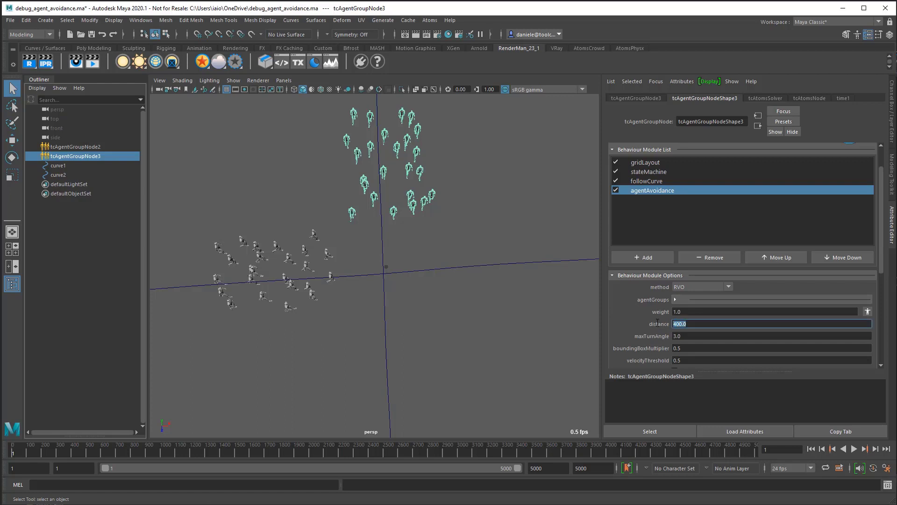
{"action": "type", "text": "0"}
{"action": "key", "text": "Tab"}
{"action": "key", "text": "Tab"}
{"action": "type", "text": "0.3"}
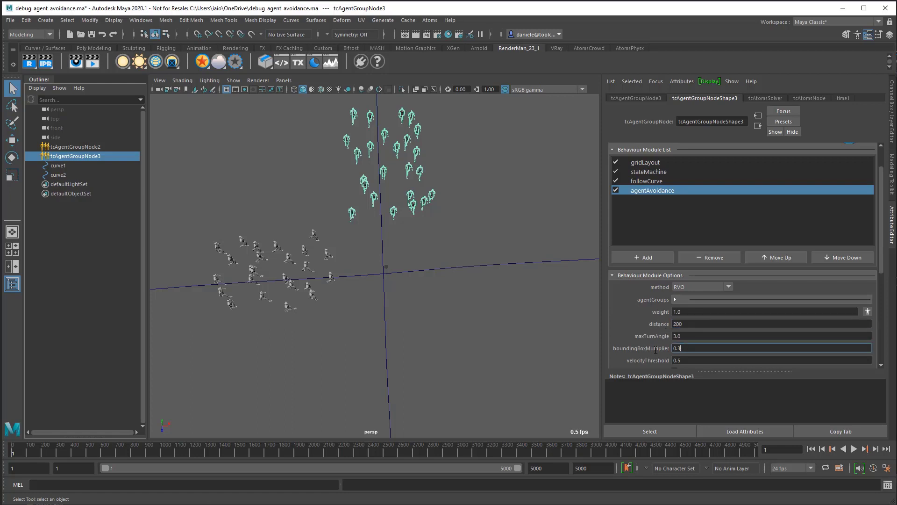
Set the time horizon to 30 and max speed to 5.0 in tcAgentGroupNode3's avoidance module
{"action": "scroll", "coordinate": [631, 338], "scroll_direction": "down", "scroll_amount": 3}
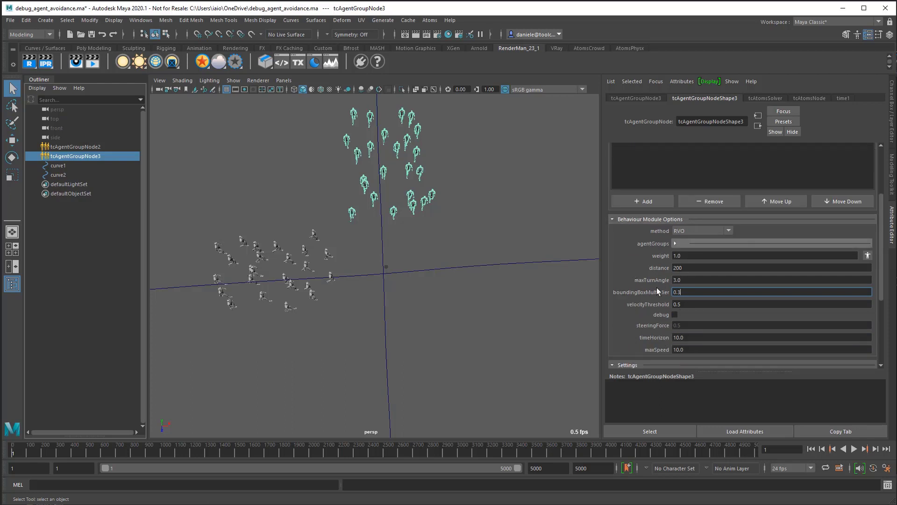
{"action": "left_click_drag", "start_coordinate": [691, 341], "coordinate": [674, 349]}
{"action": "type", "text": "30"}
{"action": "type", "text": "5.0"}
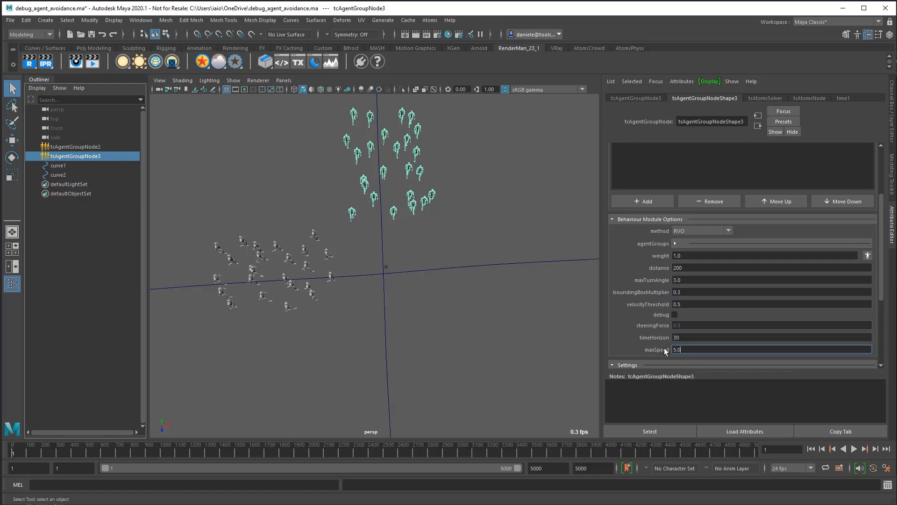
Play the simulation to check how the two groups avoid each other, and replay it from the first frame
{"action": "left_click", "coordinate": [855, 450]}
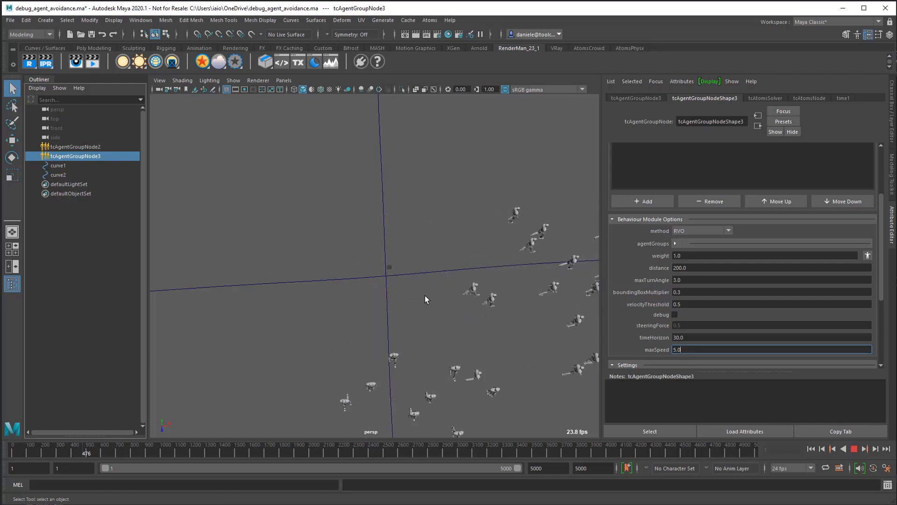
{"action": "left_click", "coordinate": [853, 448]}
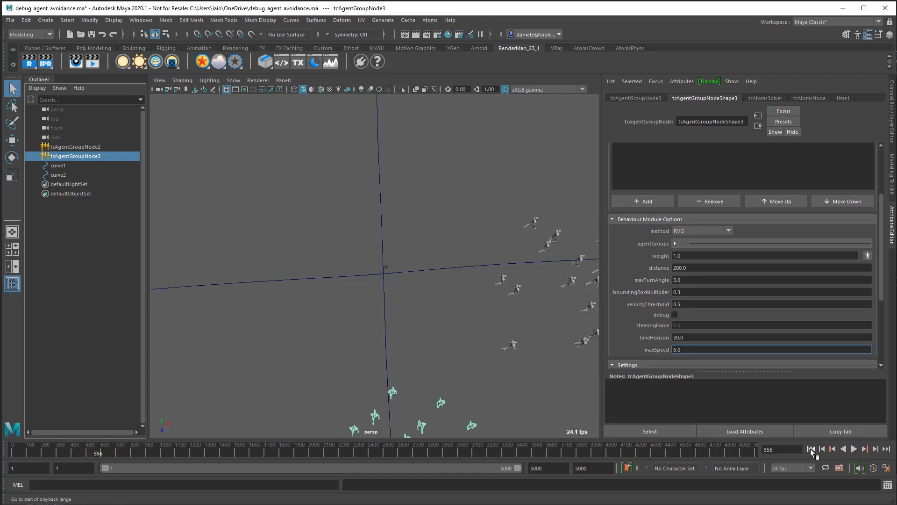
{"action": "left_click", "coordinate": [811, 448]}
{"action": "left_click", "coordinate": [854, 449]}
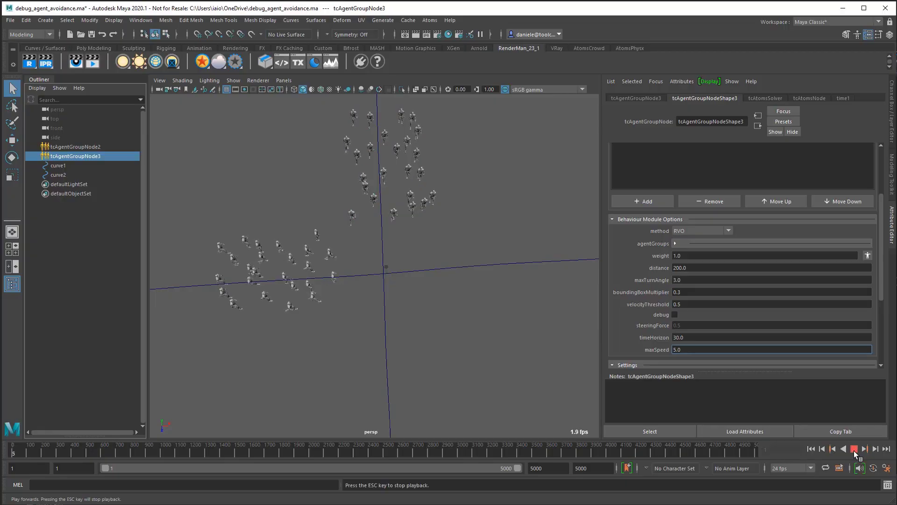